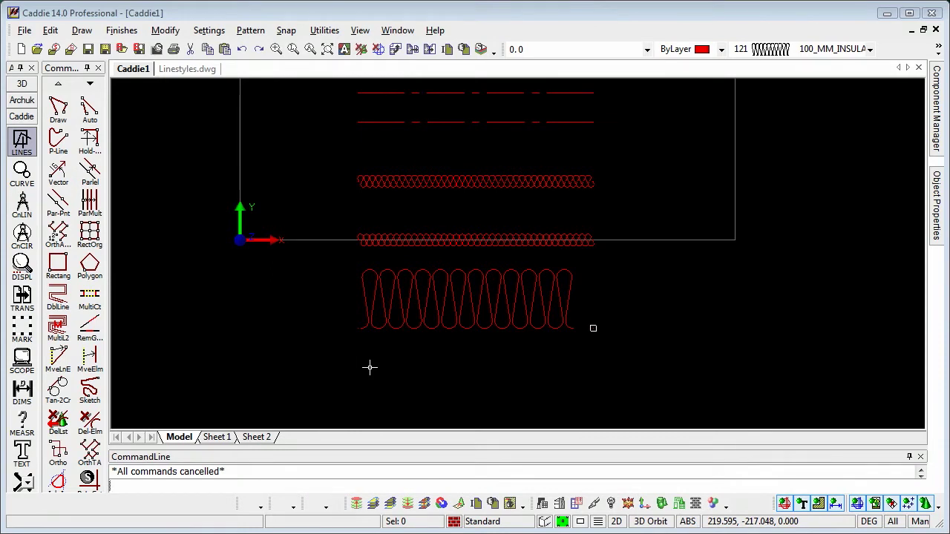
Change the top dashed line's linescale from 1 to 10 in Object Properties, then deselect it
middle_click_drag(453, 255, 444, 317)
scroll(454, 252, "down", 3)
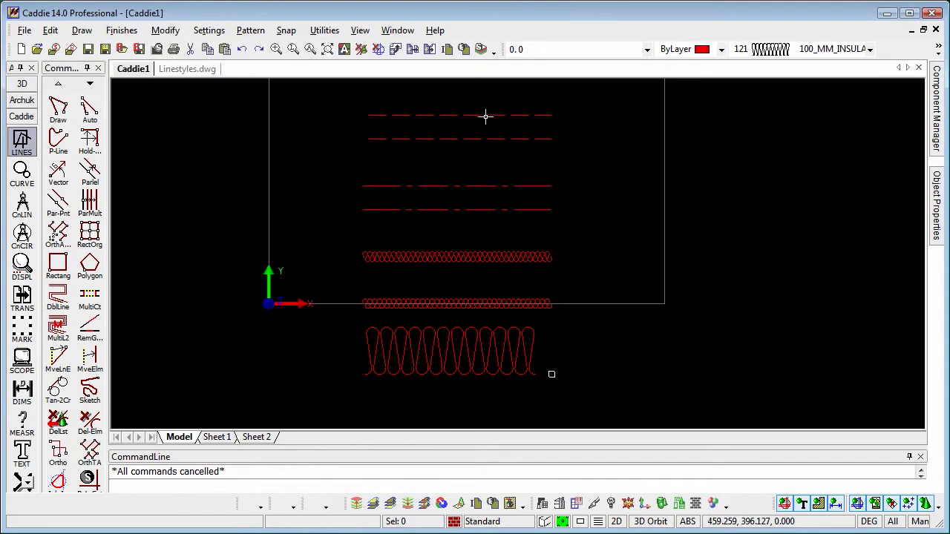
left_click(485, 116)
scroll(436, 109, "up", 3)
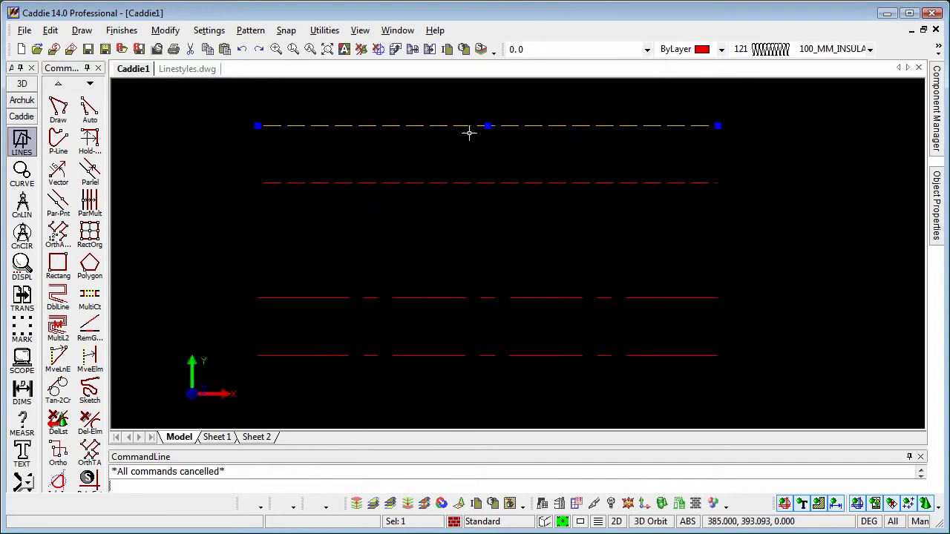
middle_click_drag(471, 131, 441, 215)
scroll(440, 212, "up", 1)
right_click(513, 195)
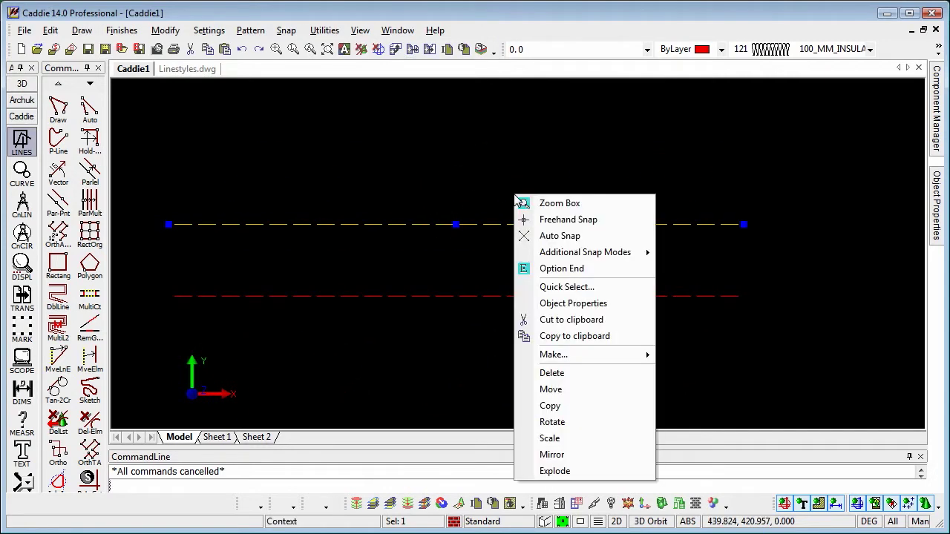
left_click(597, 308)
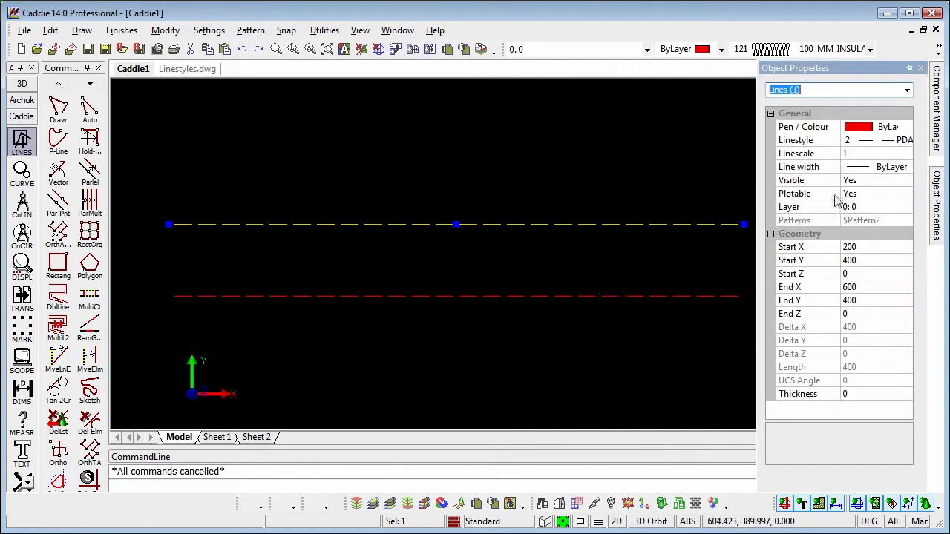
left_click(852, 152)
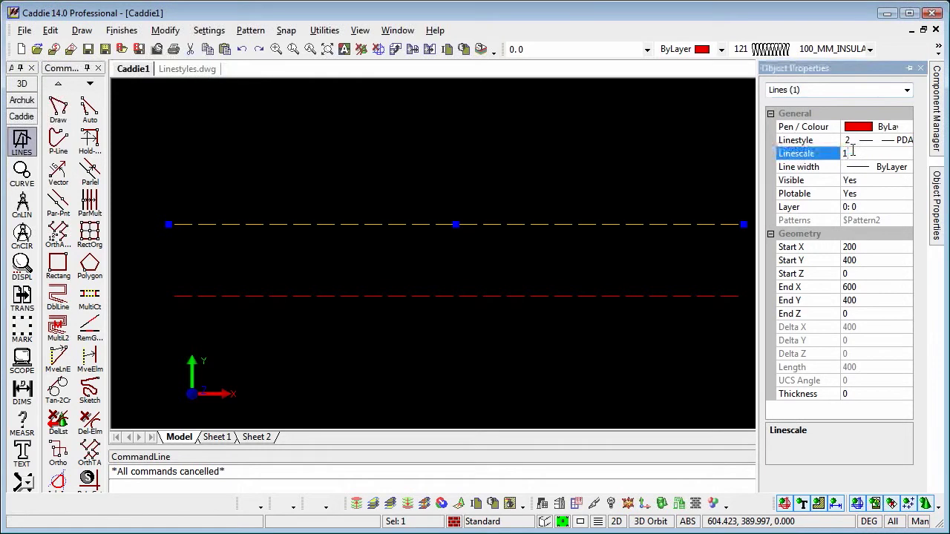
type("0")
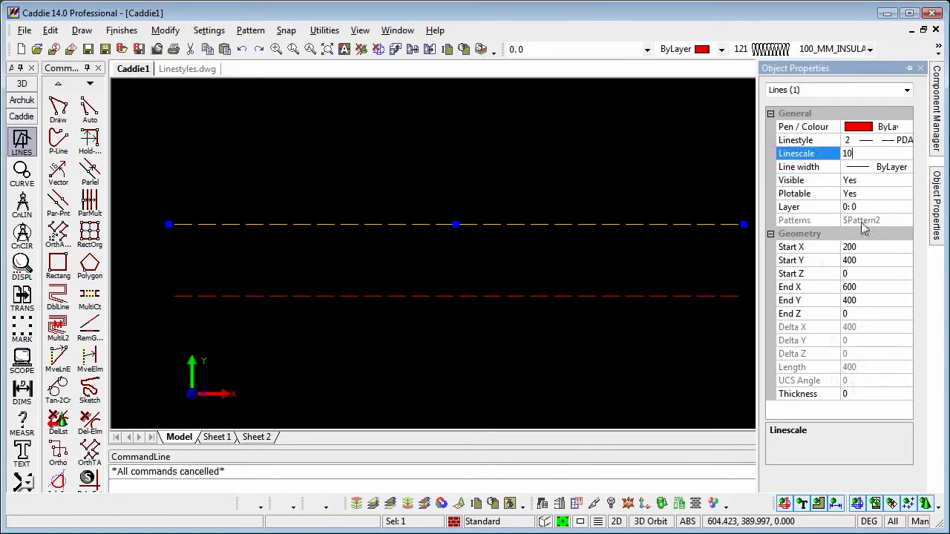
left_click(865, 181)
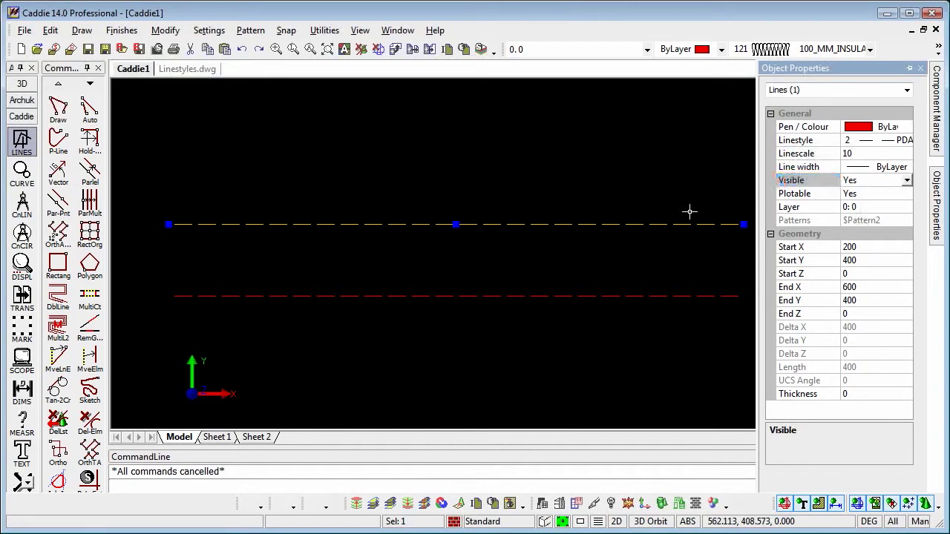
key("Escape")
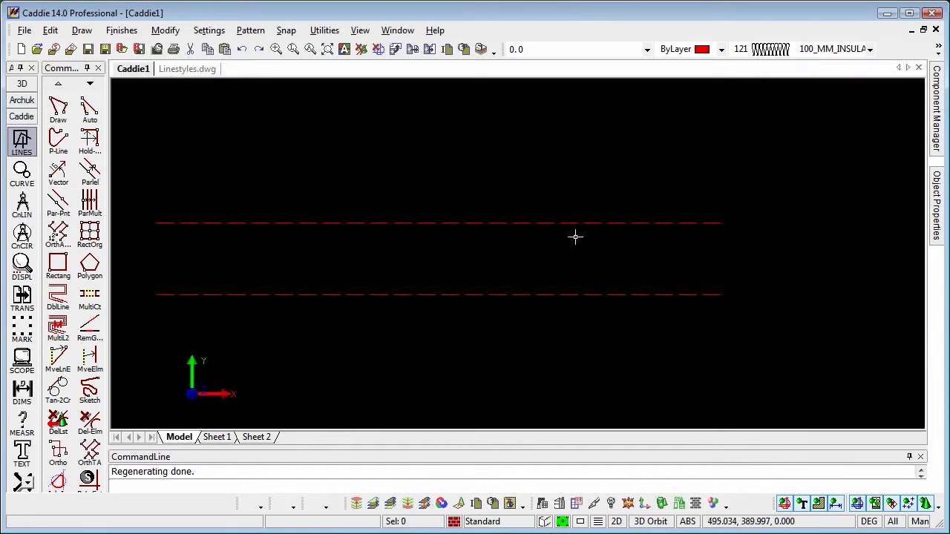
Give the long-and-short dashed line at Y 250 a linescale of 10 in Object Properties
middle_click_drag(547, 226, 547, 220)
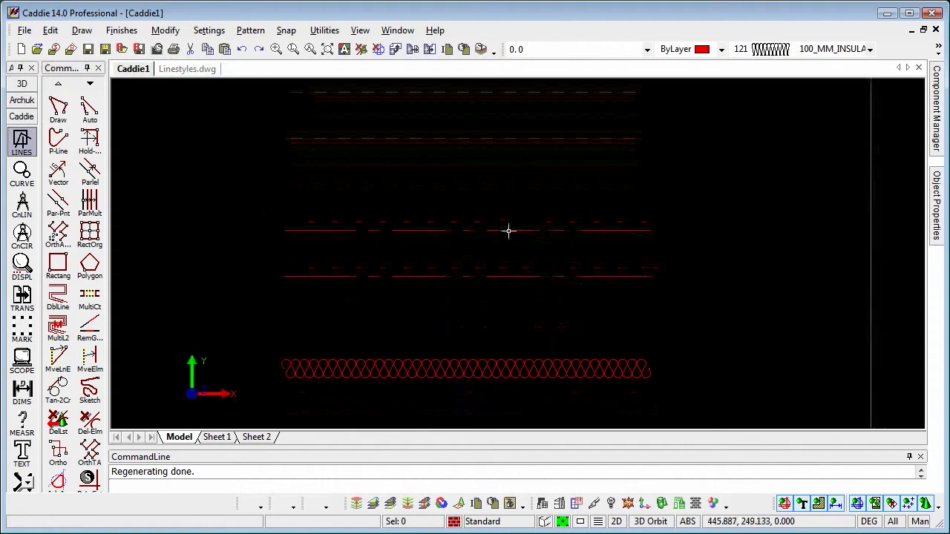
left_click(508, 230)
right_click(509, 230)
left_click(575, 341)
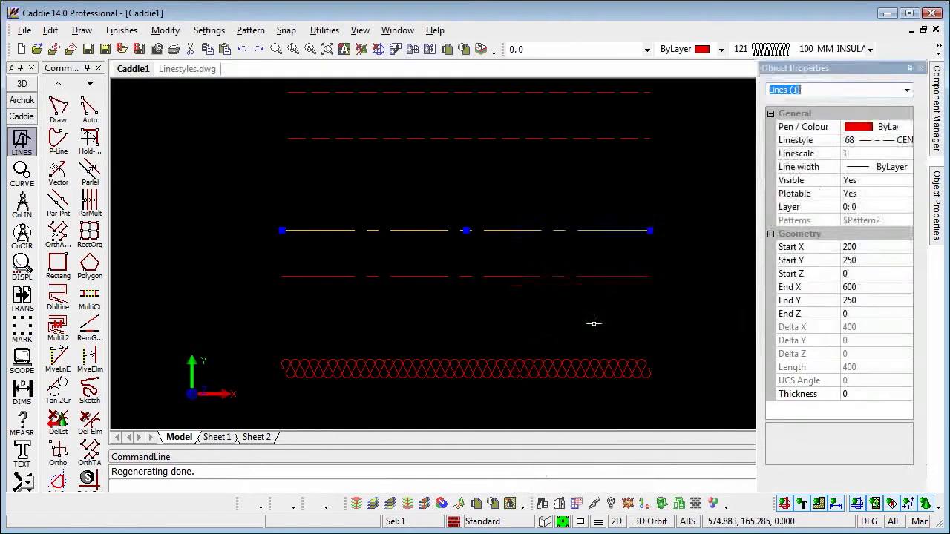
left_click(853, 153)
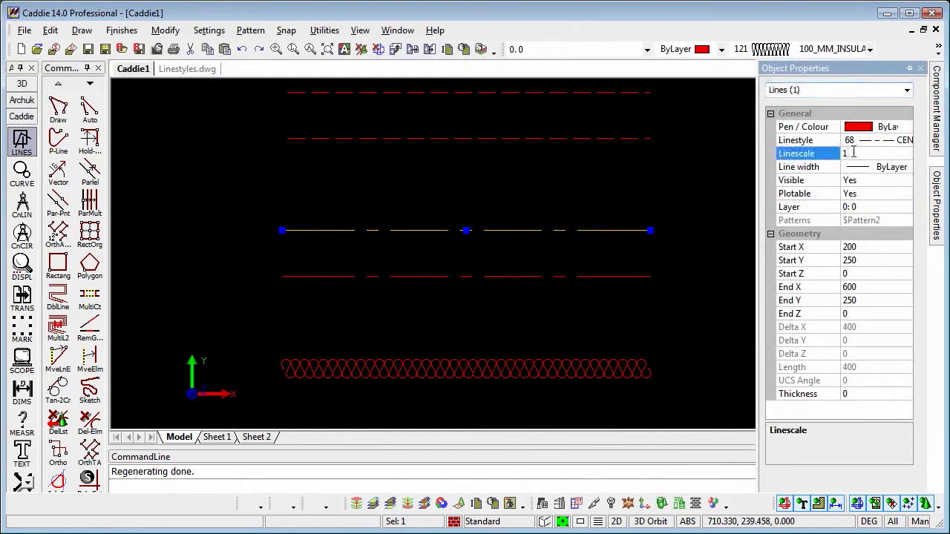
type("10")
left_click(864, 180)
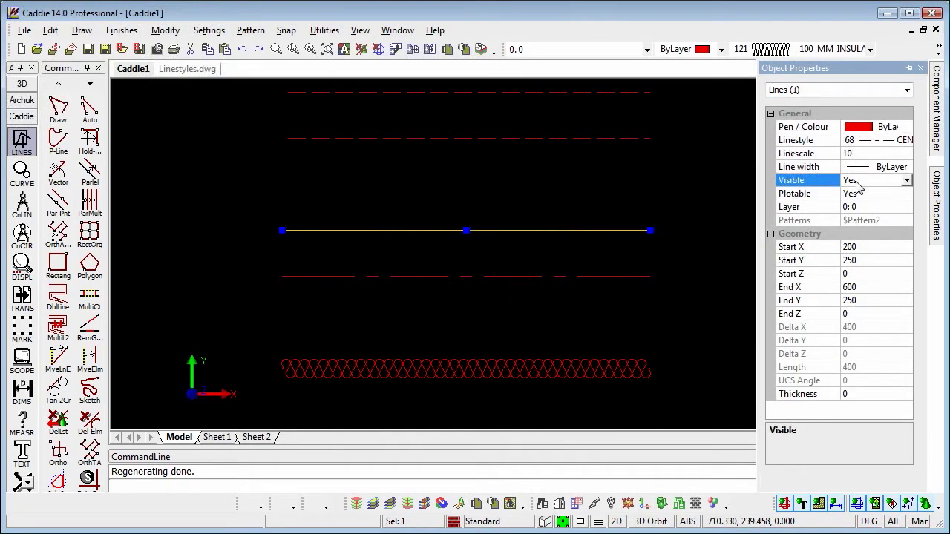
Stretch the line's right endpoint far to the right with two grip edits
scroll(577, 245, "down", 2)
scroll(577, 246, "up", 1)
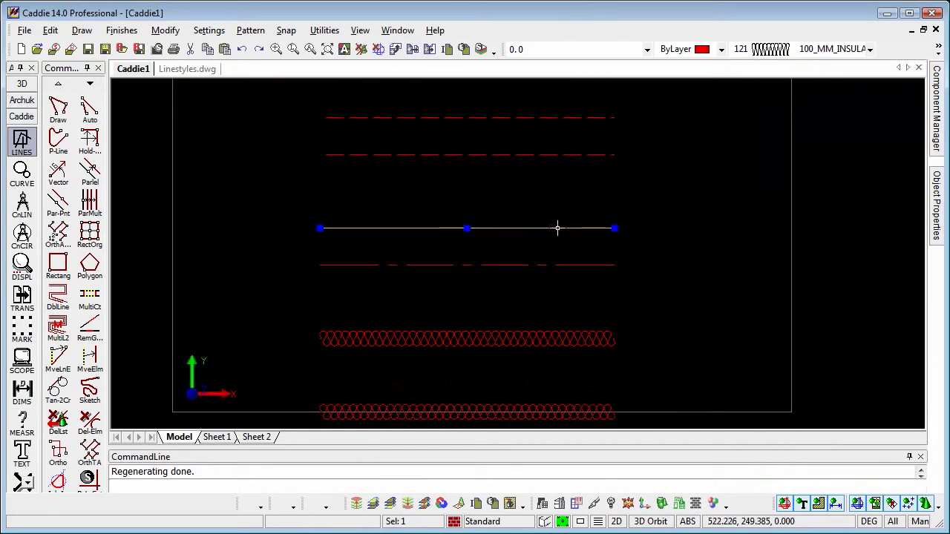
left_click(615, 228)
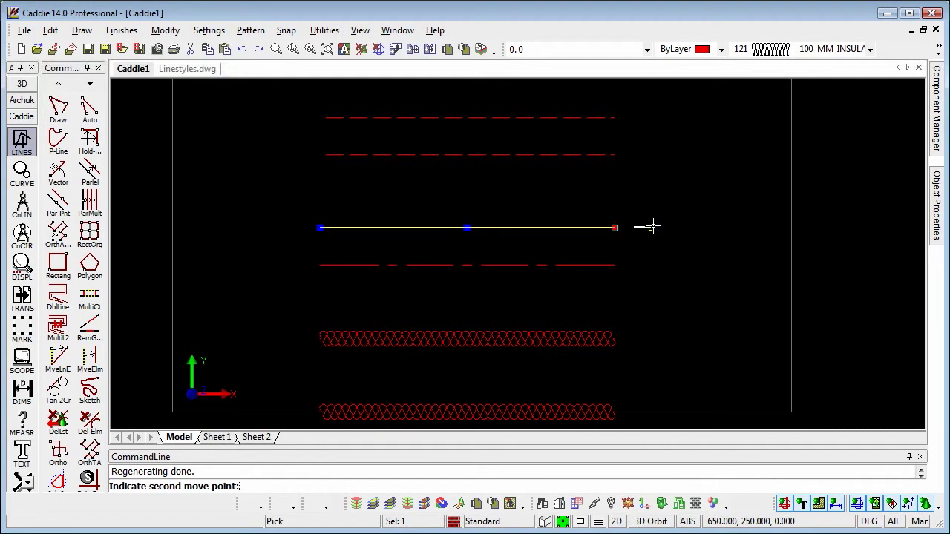
left_click(793, 231)
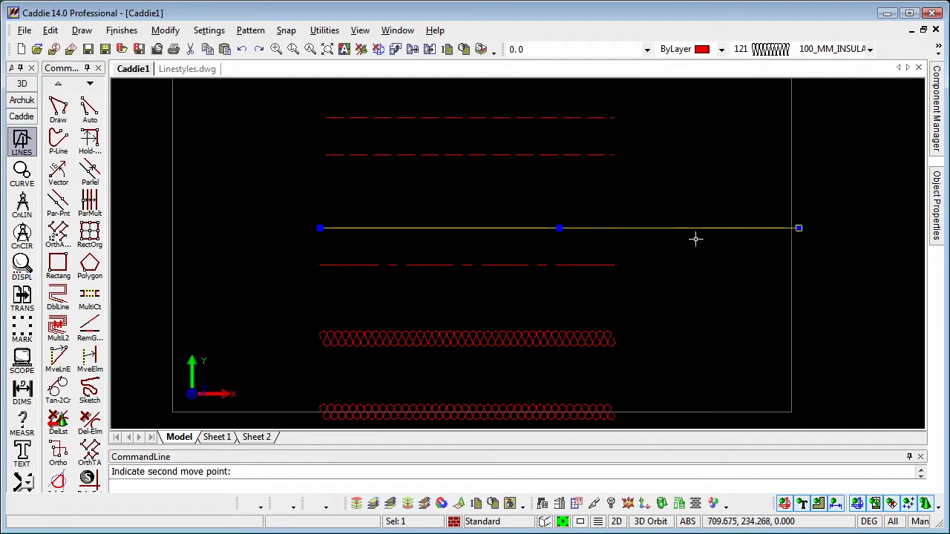
key("Escape")
left_click(798, 228)
middle_click_drag(892, 231, 686, 253)
left_click(606, 246)
left_click(826, 245)
key("Escape")
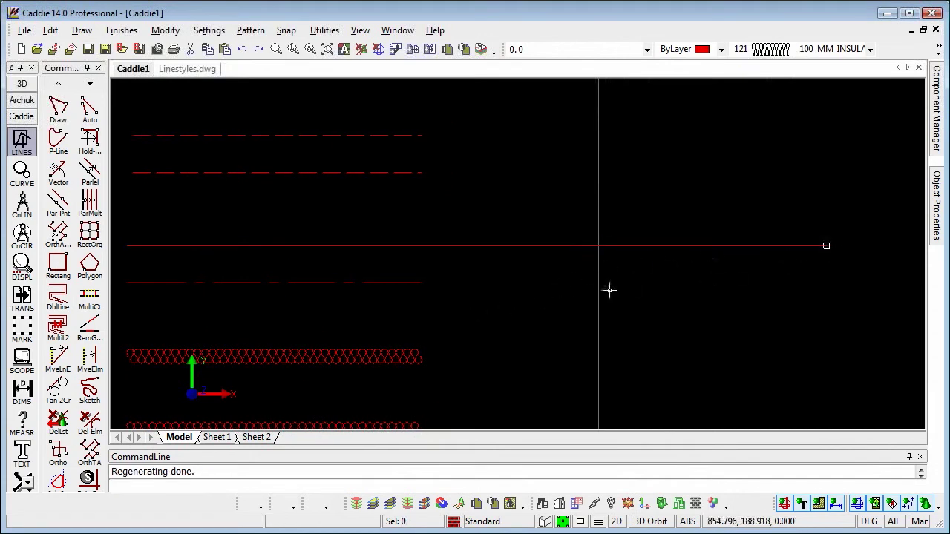
Drag the line's left endpoint far to the left and centre the lengthened line
scroll(608, 290, "down", 4)
left_click(413, 273)
left_click(410, 272)
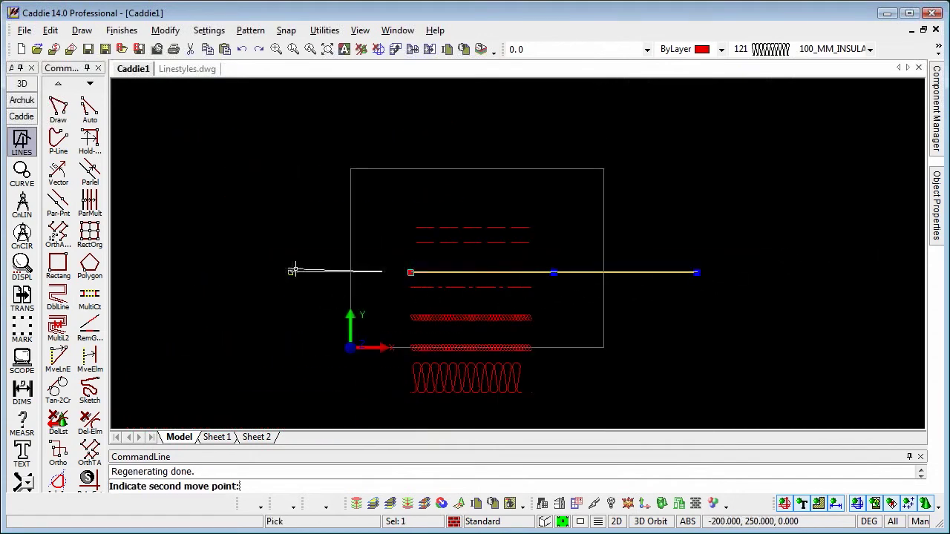
left_click(200, 272)
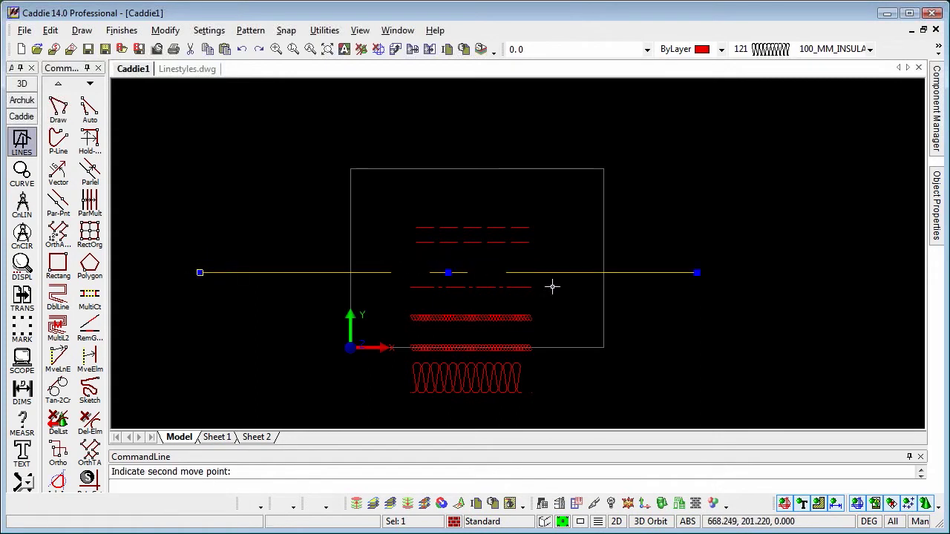
scroll(483, 287, "up", 2)
middle_click_drag(495, 282, 542, 210)
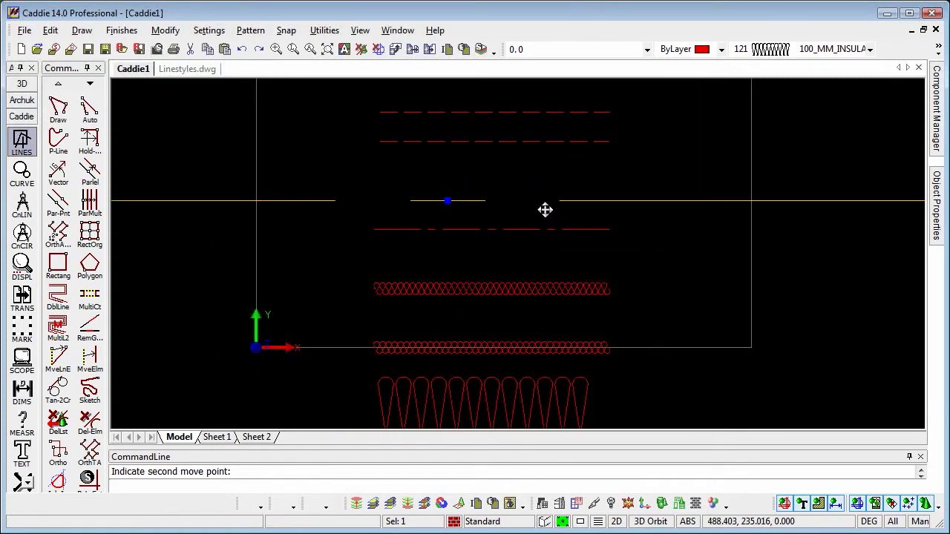
Set the zigzag insulation line at Y 100 to linescale 3, then pan and zoom out
left_click(544, 291)
left_click(543, 291)
right_click(543, 292)
left_click(613, 121)
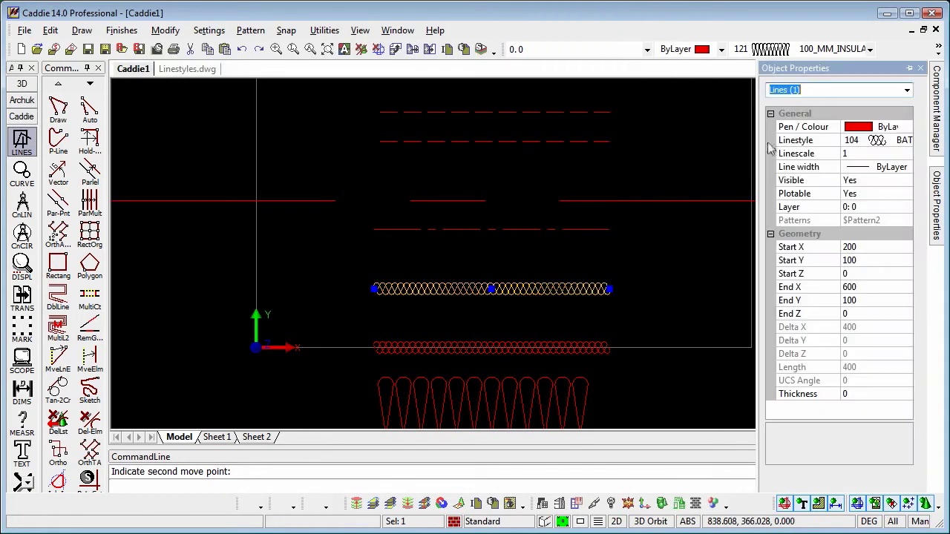
left_click(850, 153)
double_click(844, 153)
type("3")
left_click(857, 180)
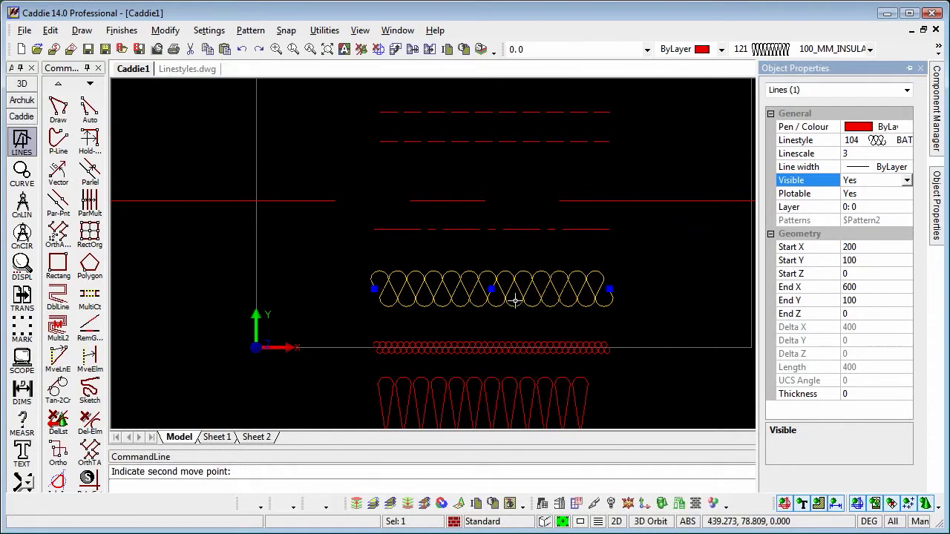
mouse_move(517, 303)
middle_mouse_down()
mouse_move(510, 239)
mouse_move(510, 279)
middle_mouse_up()
scroll(510, 240, "down", 3)
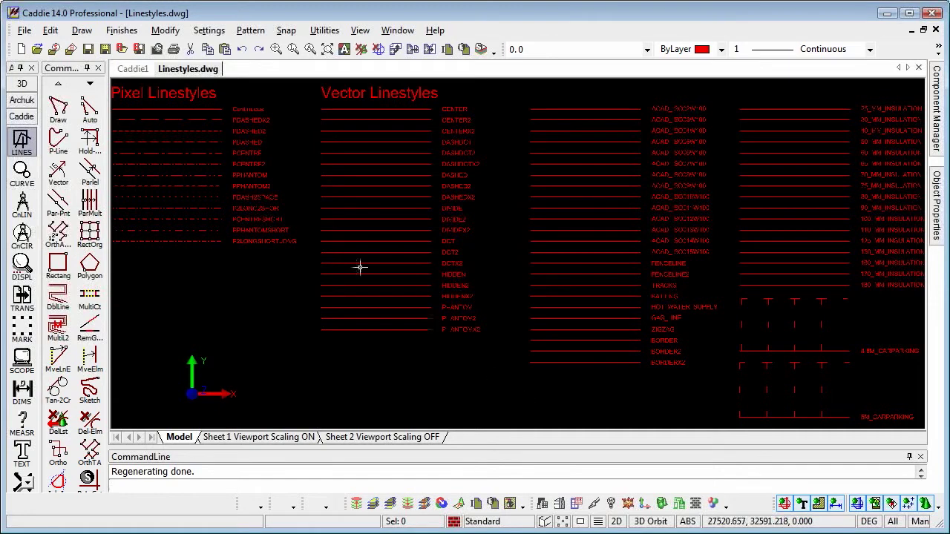
Zoom over the Pixel and Vector Linestyles rows, settling on DASHDOT, DASHED and DIVIDE
scroll(249, 158, "up", 5)
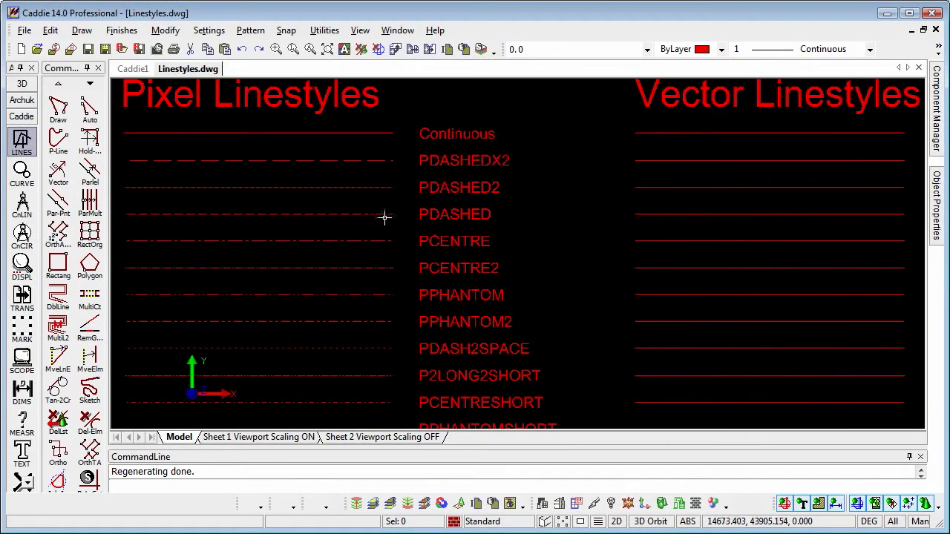
scroll(346, 177, "up", 3)
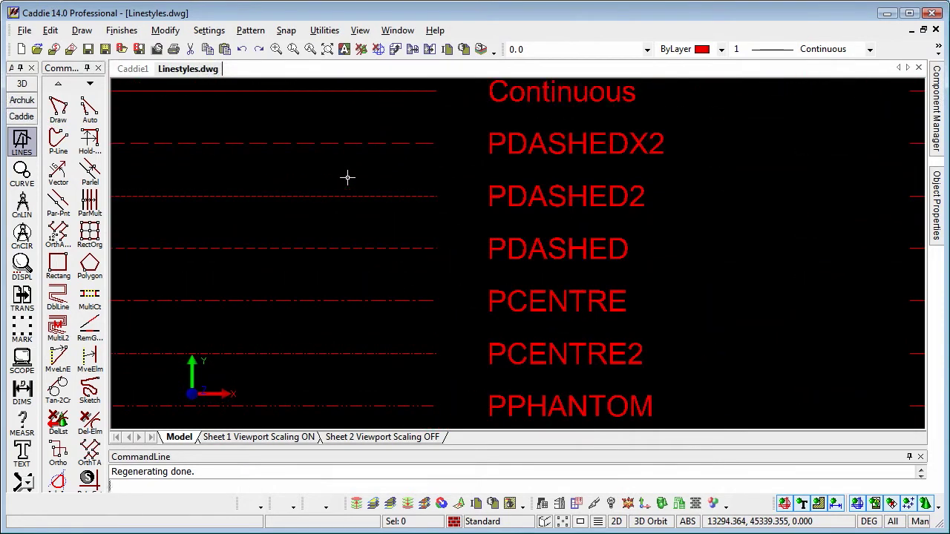
scroll(346, 177, "down", 4)
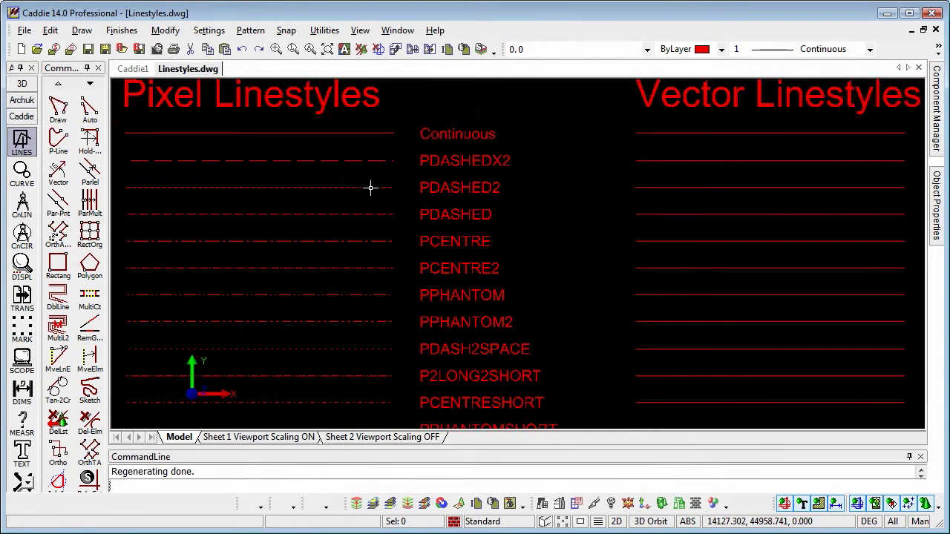
scroll(371, 188, "down", 2)
mouse_move(631, 239)
middle_mouse_down()
mouse_move(477, 201)
mouse_move(397, 205)
middle_mouse_up()
scroll(535, 211, "up", 3)
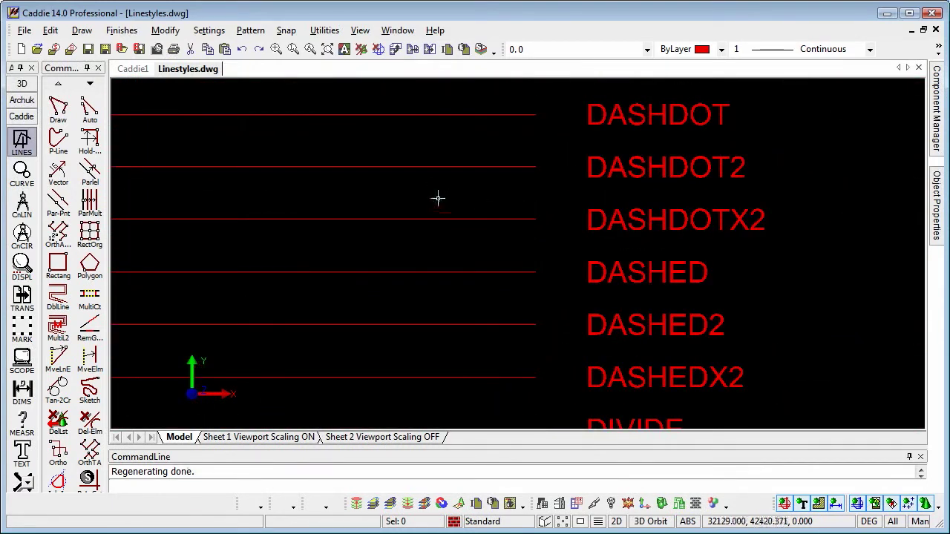
scroll(424, 175, "up", 2)
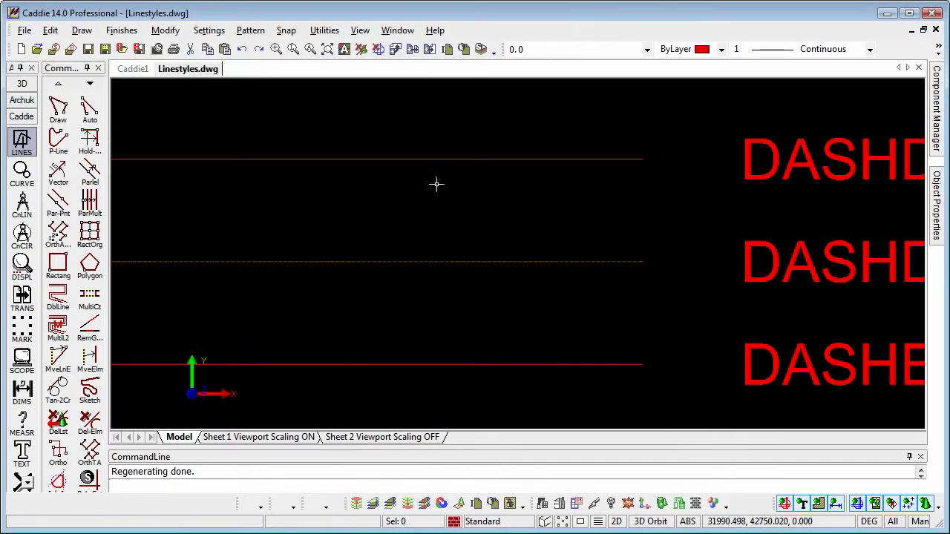
scroll(487, 287, "up", 2)
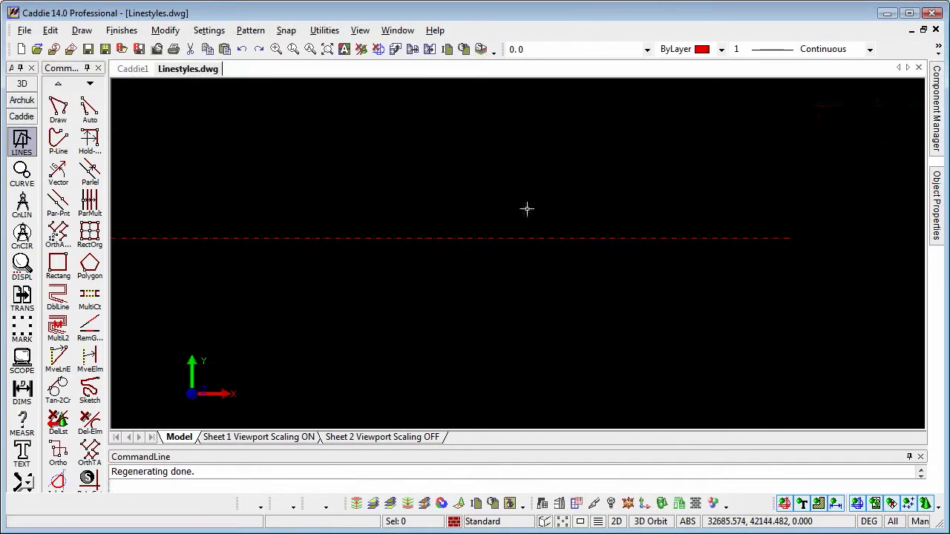
scroll(527, 209, "down", 5)
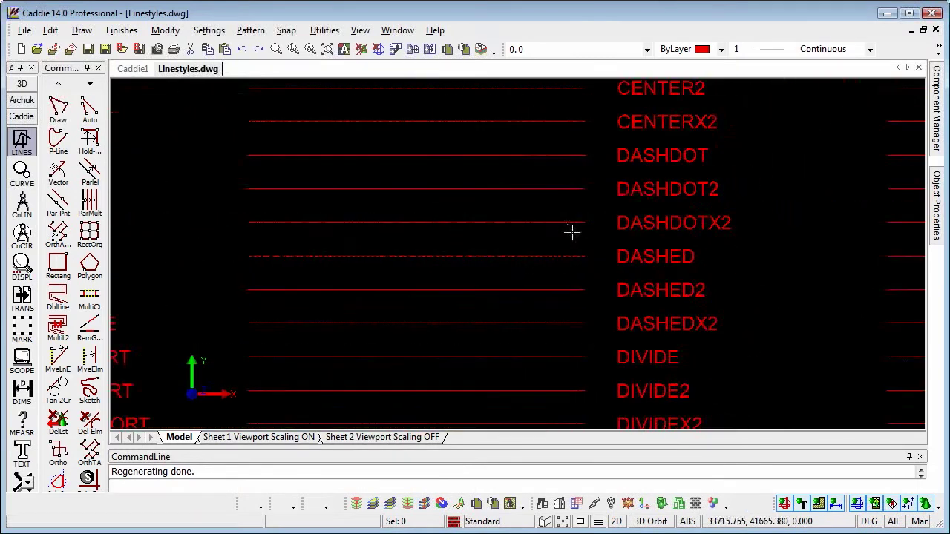
Pan to the ACAD_ISO and MM_INSULATION columns, zoom into the insulation lines, then show the whole sheet
middle_click_drag(696, 253, 388, 245)
middle_click_drag(671, 257, 346, 206)
middle_click_drag(808, 222, 627, 254)
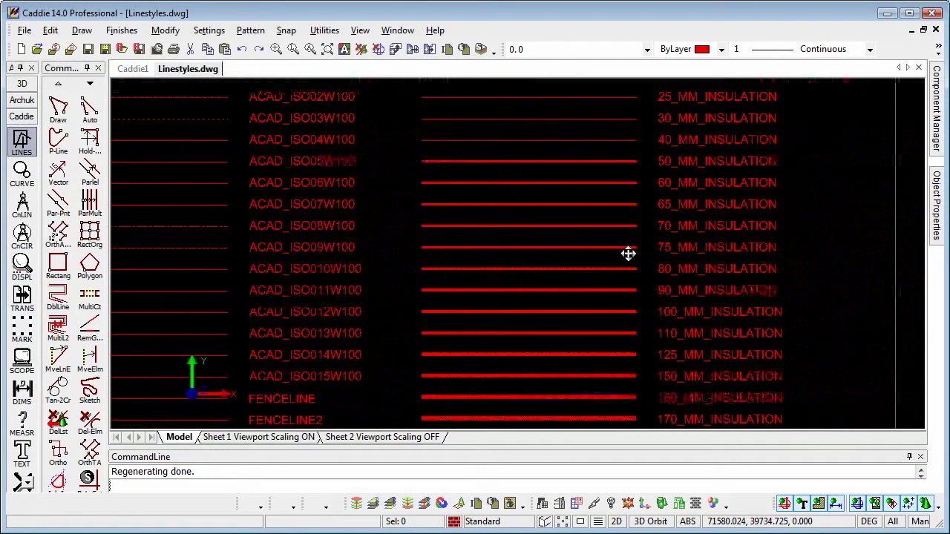
scroll(580, 273, "up", 6)
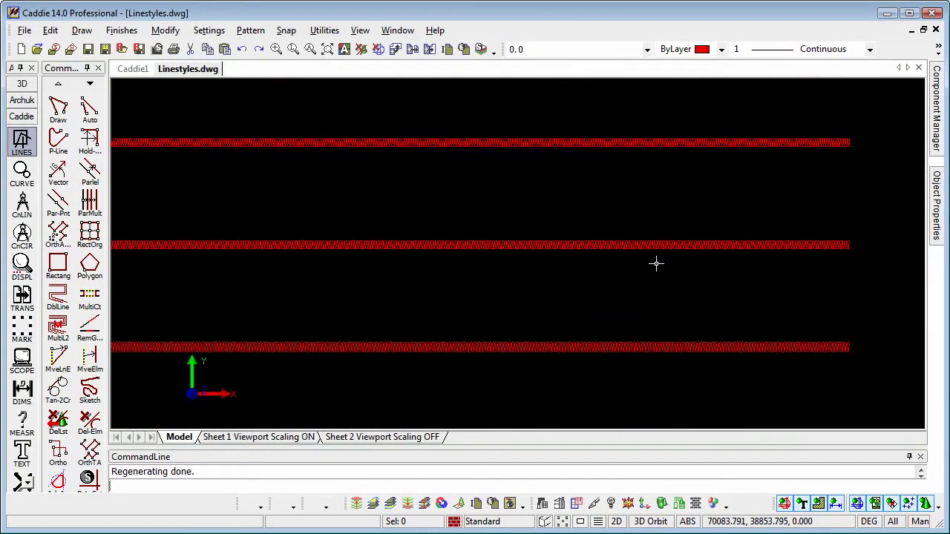
scroll(656, 263, "down", 2)
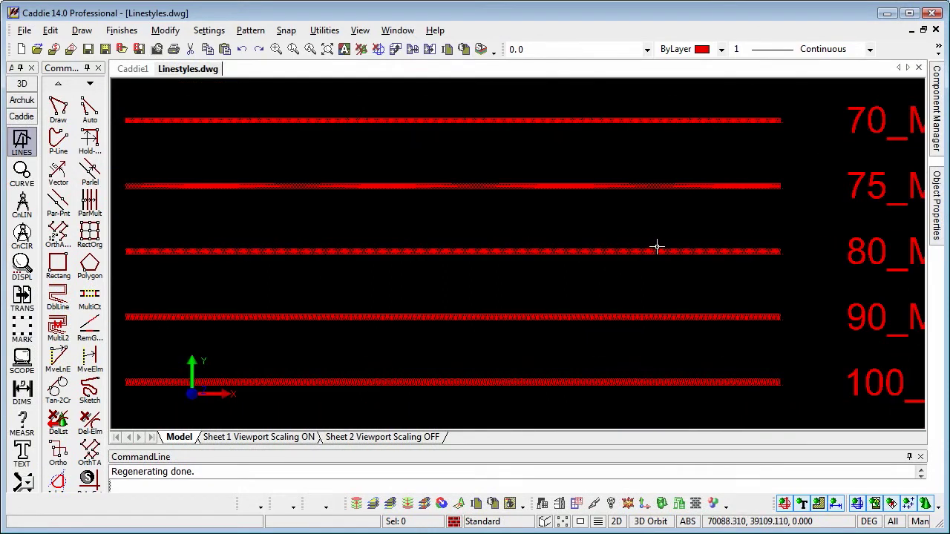
scroll(655, 248, "down", 2)
scroll(657, 247, "down", 3)
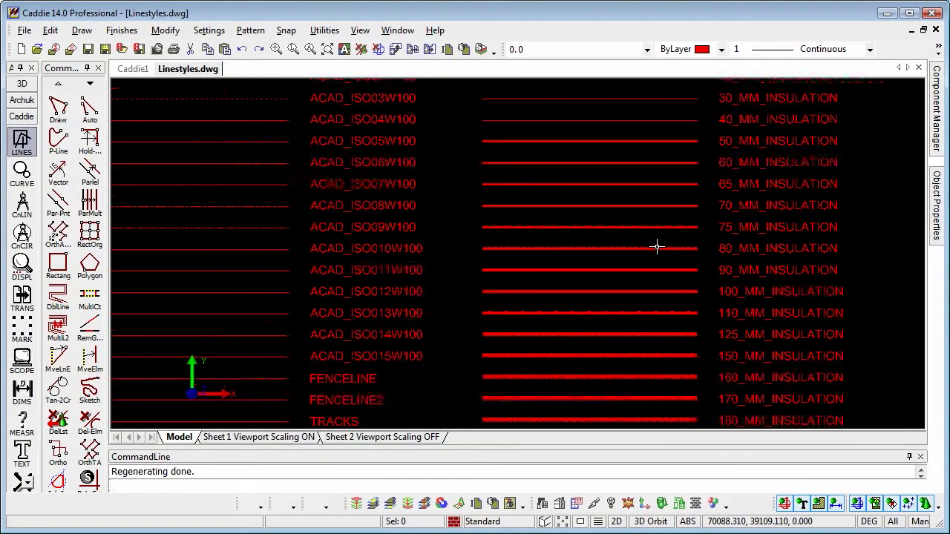
scroll(656, 247, "down", 1)
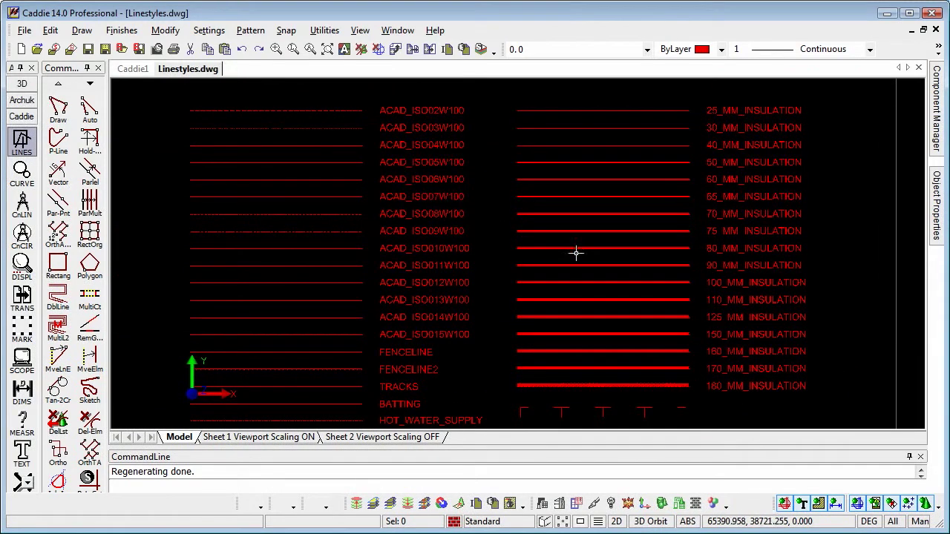
scroll(576, 253, "down", 1)
scroll(575, 253, "down", 1)
scroll(591, 237, "up", 1)
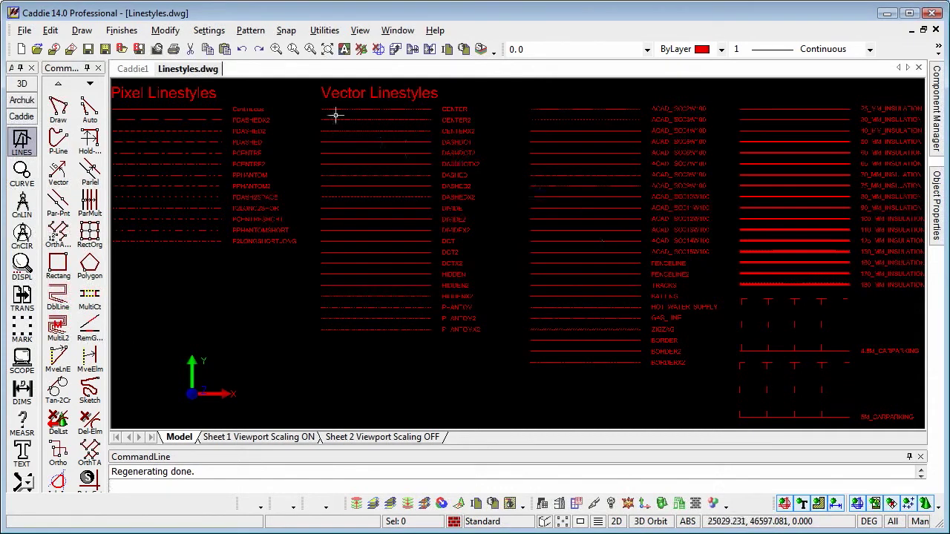
Turn linestyle Viewport Scaling on and set the pixel linestyle scale to 50
left_click(211, 31)
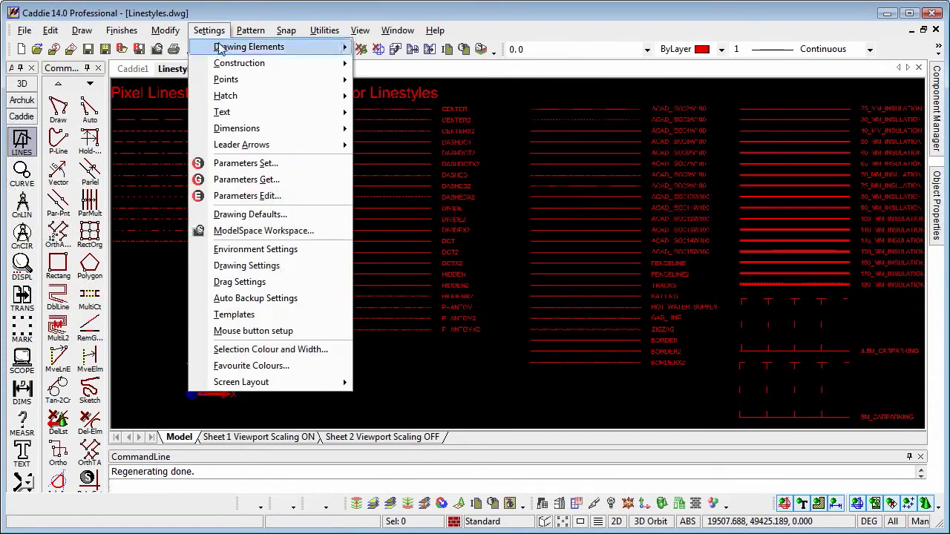
mouse_move(220, 49)
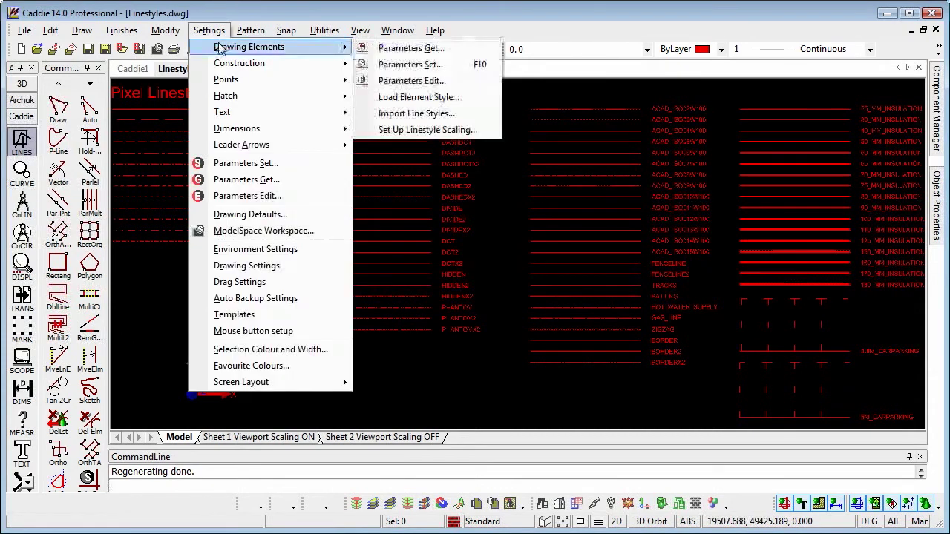
left_click(390, 130)
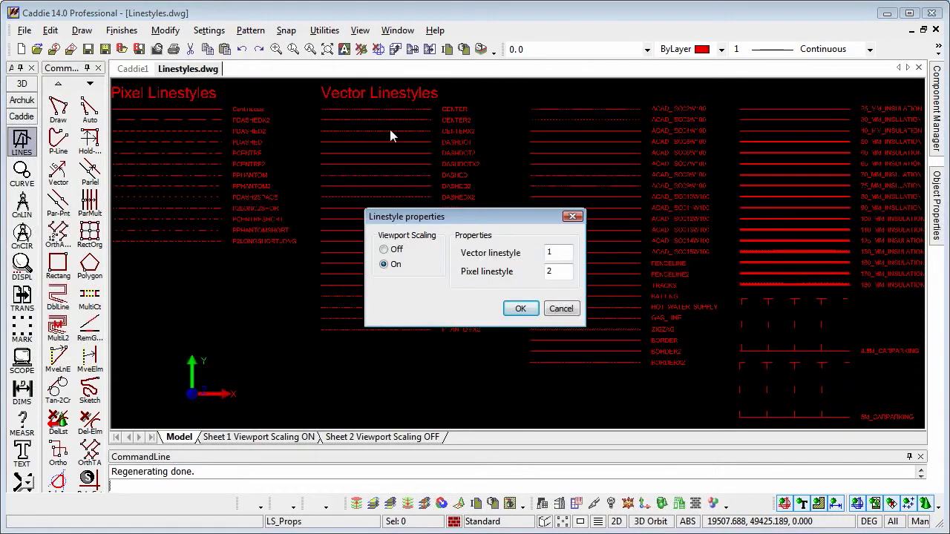
left_click(384, 264)
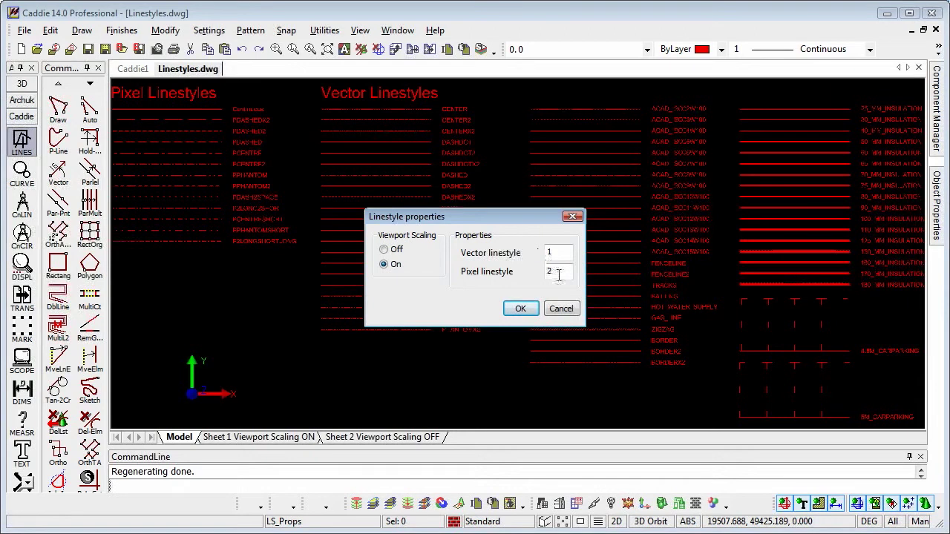
left_click(558, 271)
left_click_drag(558, 272, 546, 271)
type("50")
left_click(520, 308)
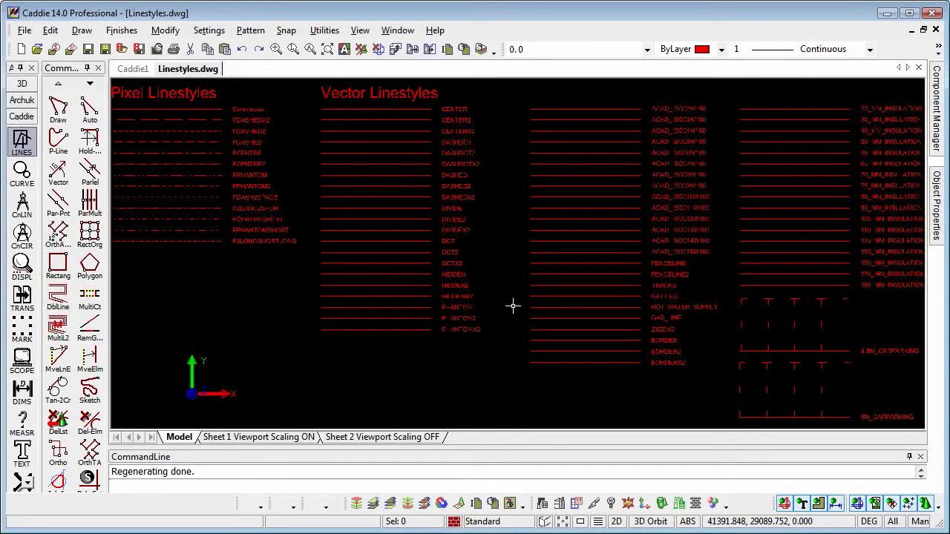
Reset the pixel linestyle scale to 2 and set the vector linestyle scale to 50
left_click(209, 31)
mouse_move(239, 47)
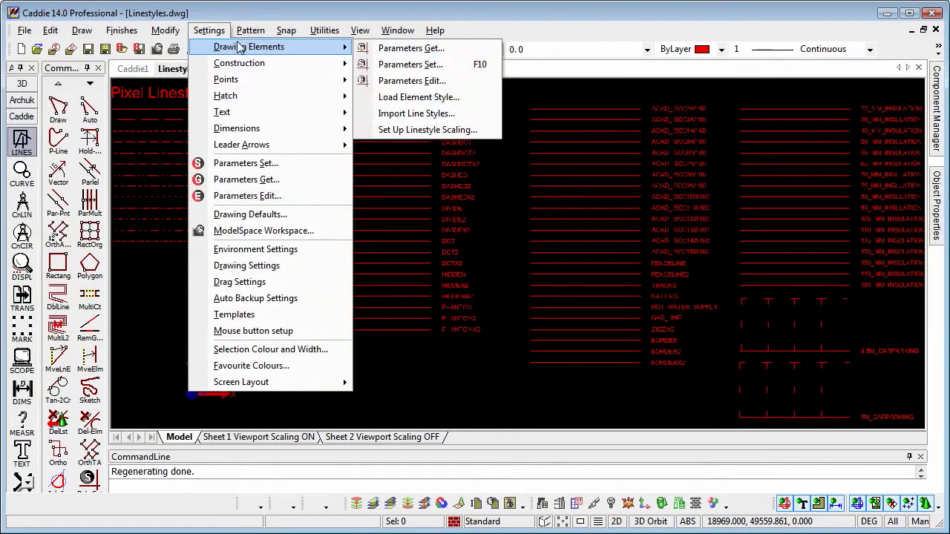
left_click(415, 127)
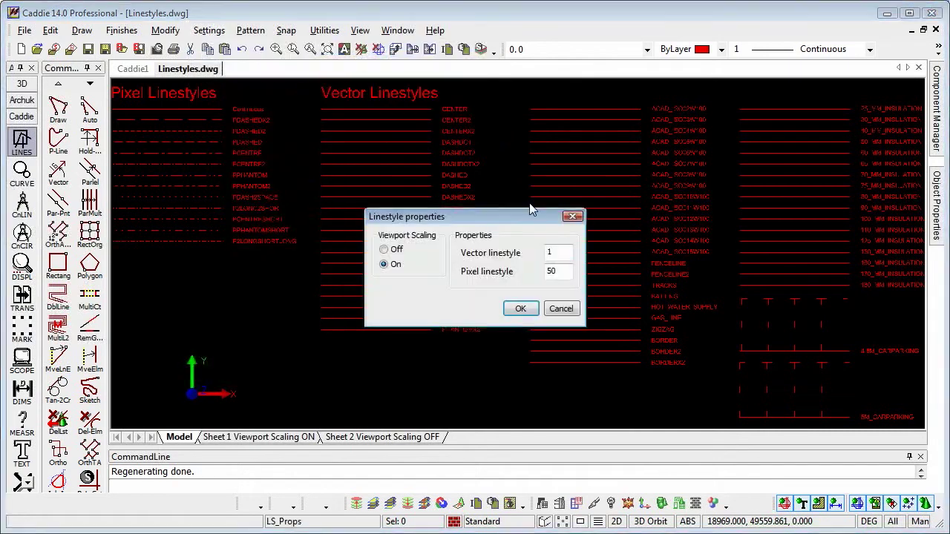
double_click(550, 270)
type("2")
double_click(555, 252)
type("50")
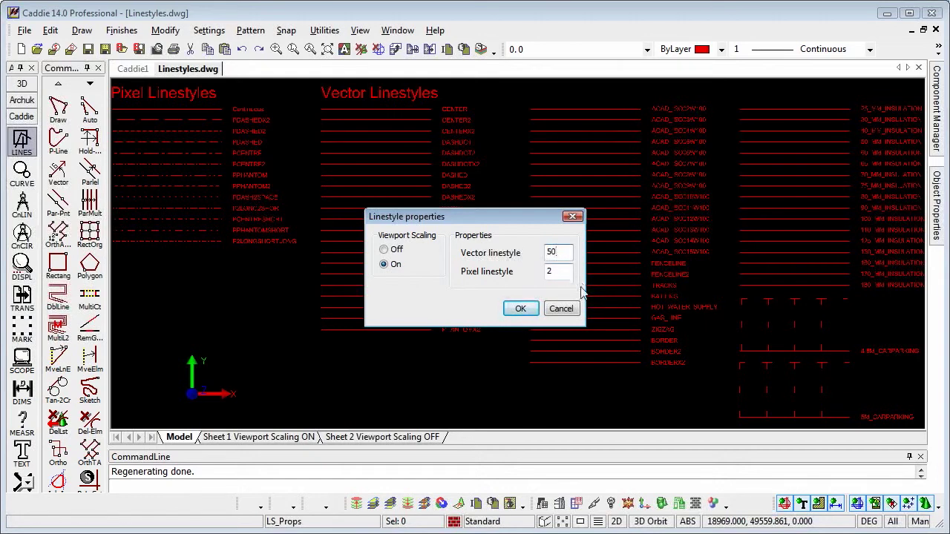
left_click(520, 308)
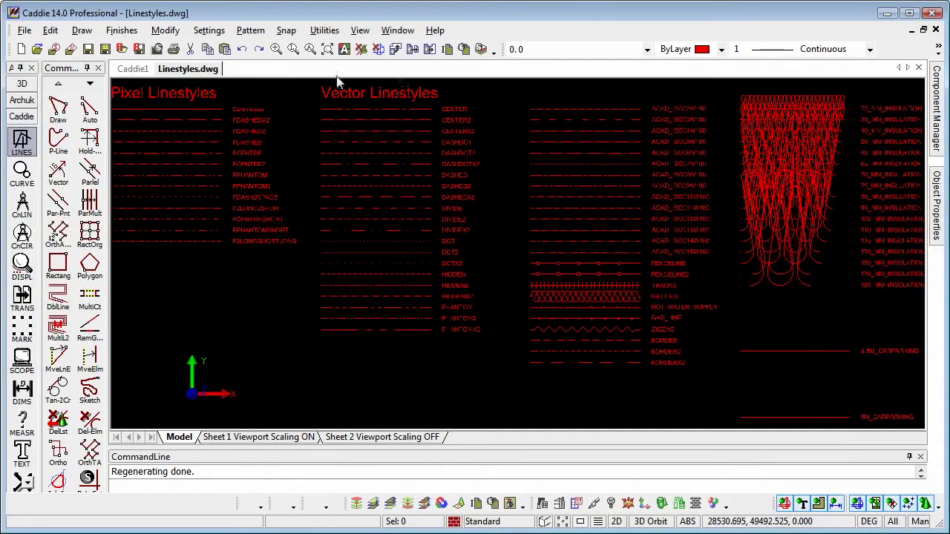
Return the vector linestyle scale from 50 to 1 in the Linestyle Scaling settings
left_click(209, 30)
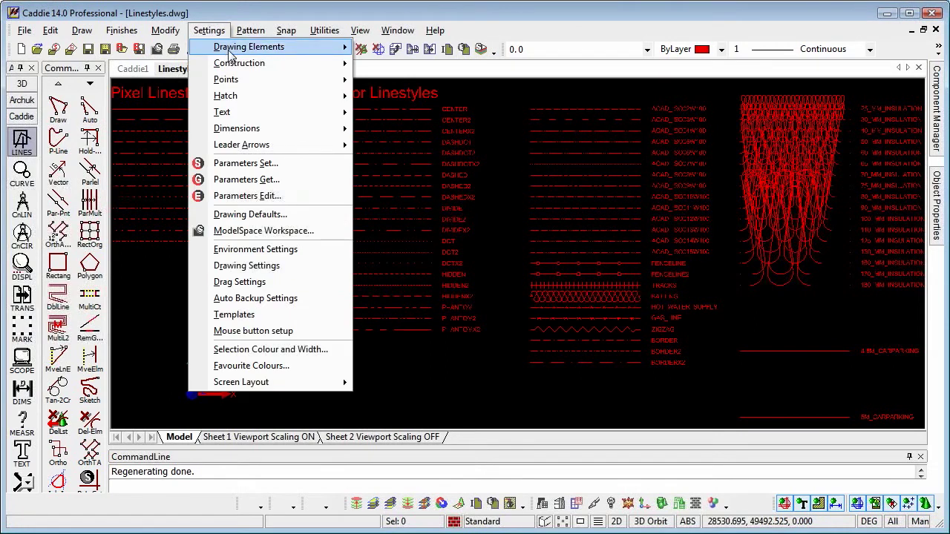
mouse_move(249, 47)
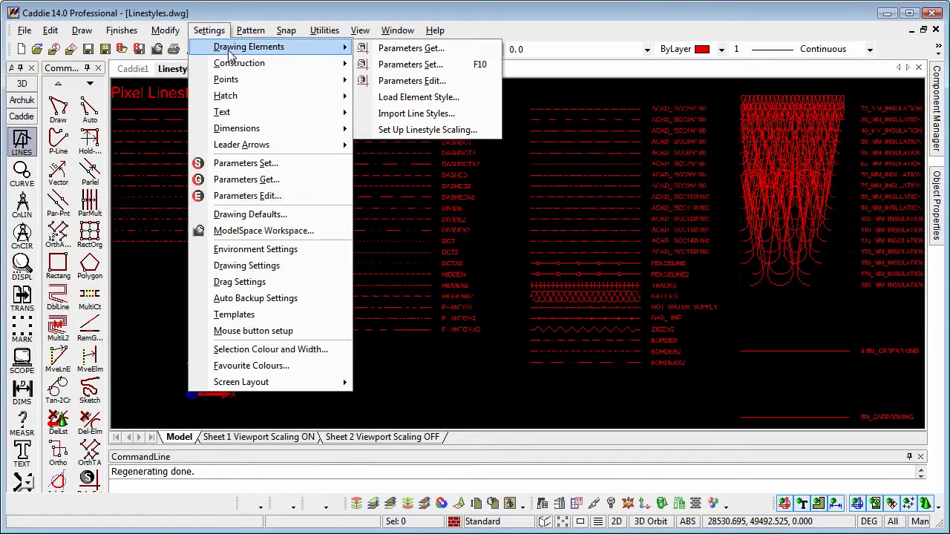
left_click(412, 129)
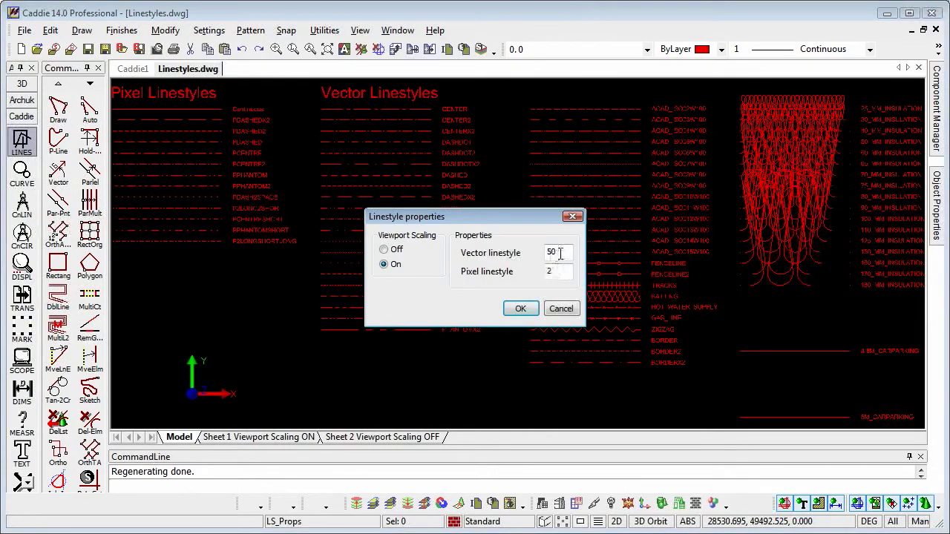
left_click_drag(536, 221, 434, 260)
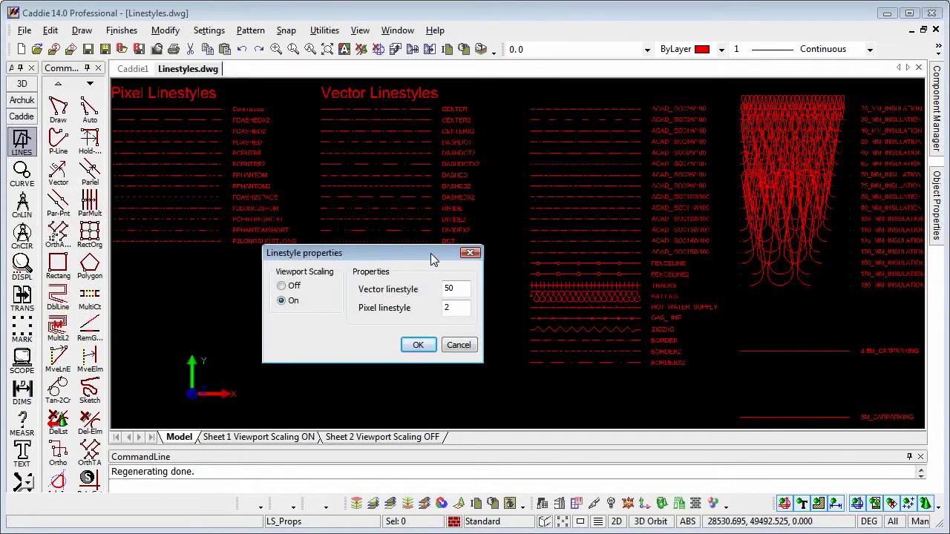
double_click(458, 290)
type("1")
left_click(418, 345)
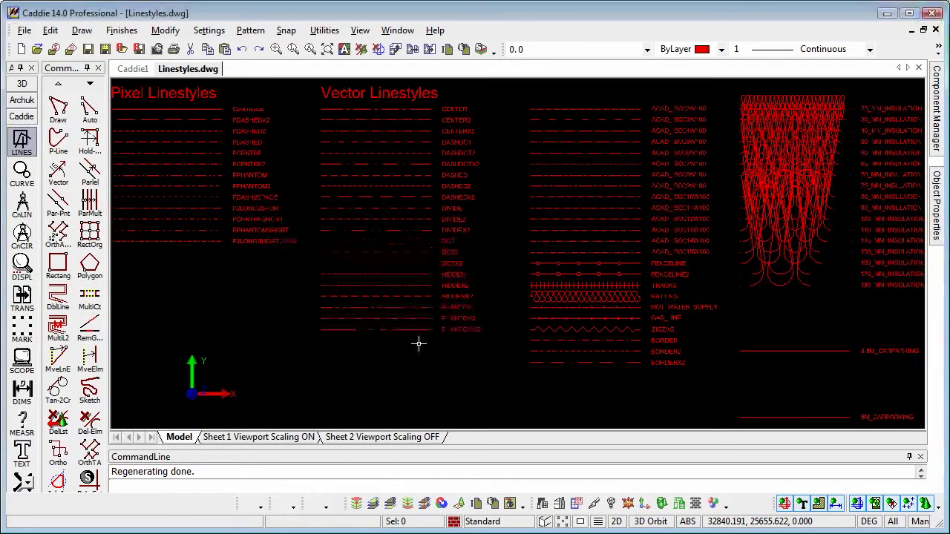